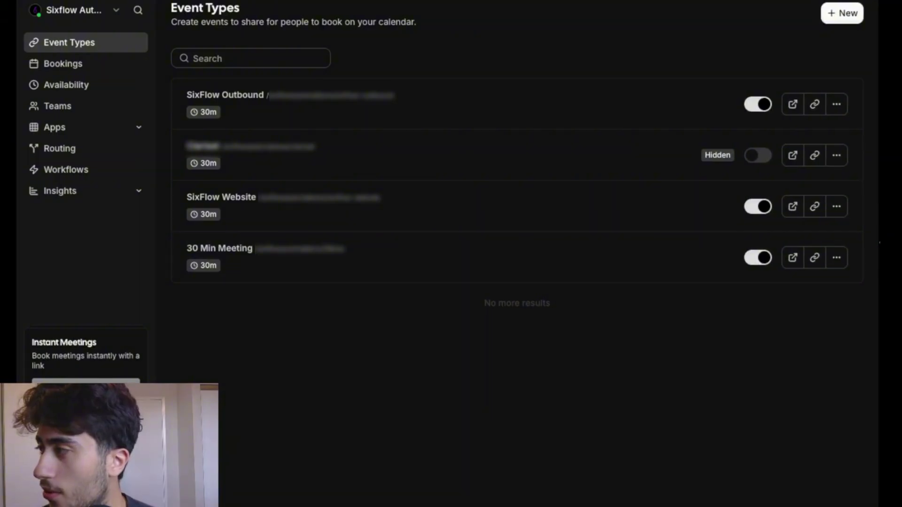
- Create a Cal.com event type titled 'Reservation' with a 120-minute duration
left_click(843, 20)
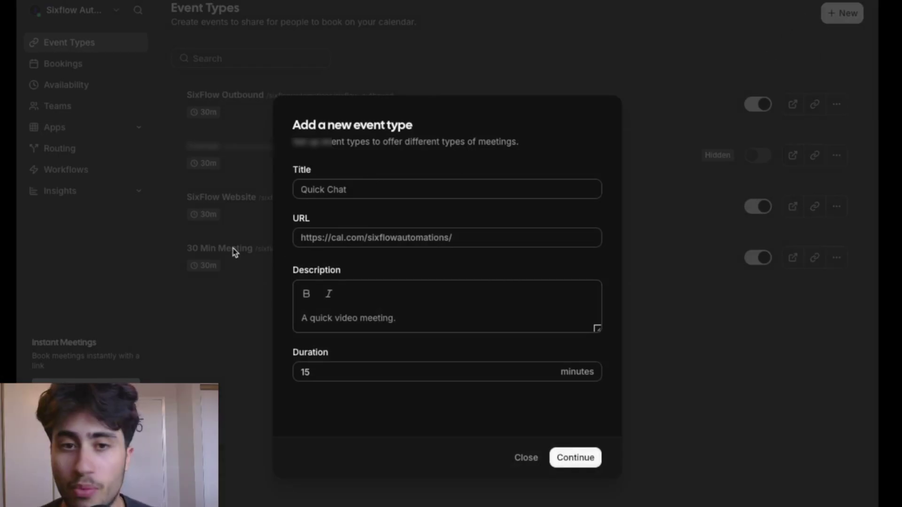
left_click(413, 185)
type("R")
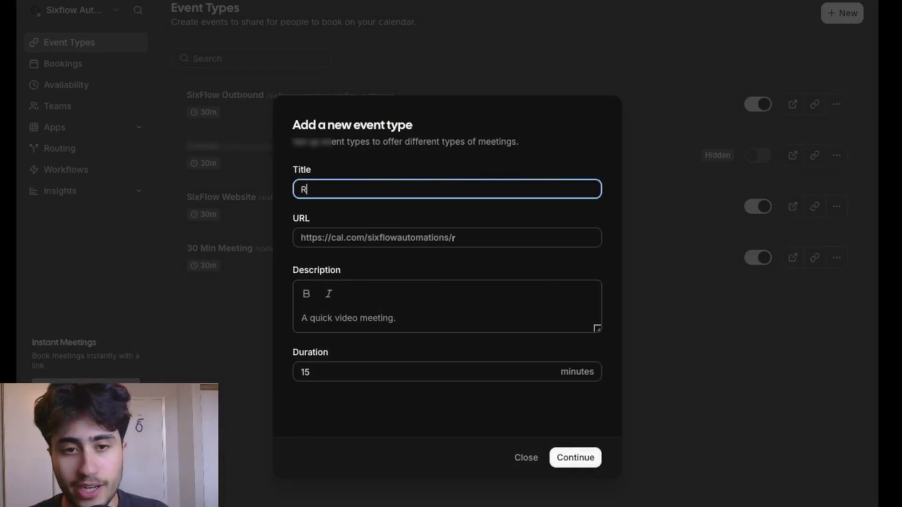
type("eservation")
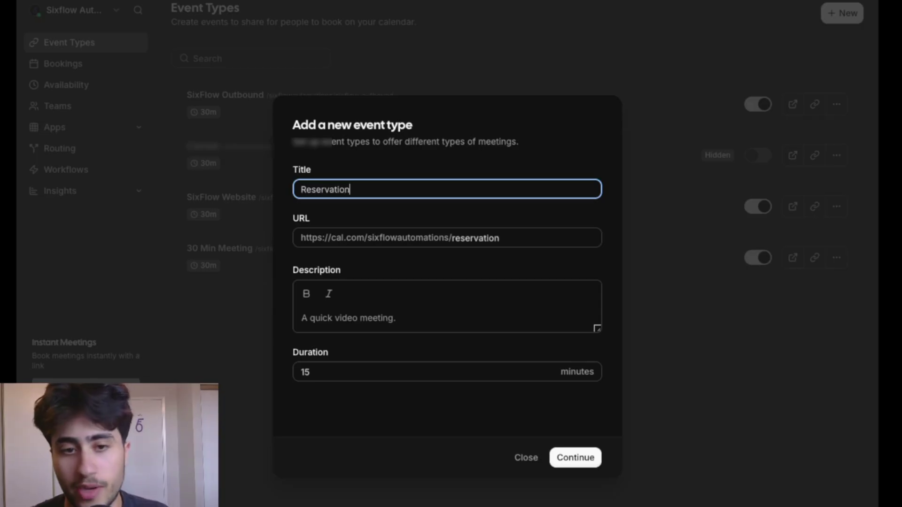
left_click(440, 369)
left_click_drag(440, 369, 299, 376)
type("120")
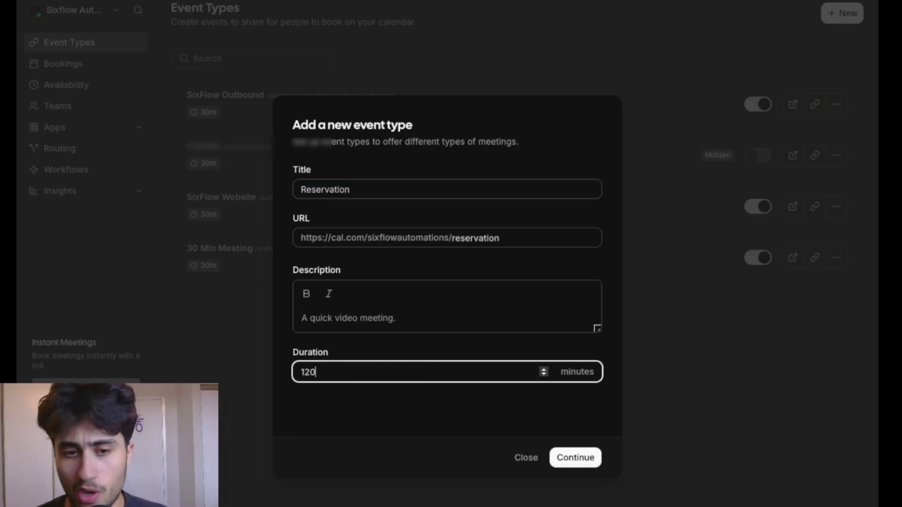
left_click(583, 458)
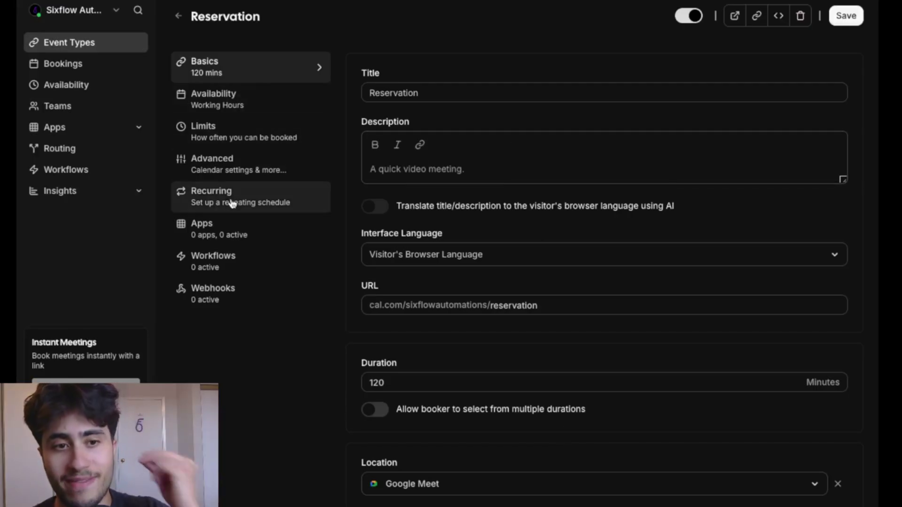
- Add the calendar account in the Reservation event's Advanced settings and save the event
left_click(235, 166)
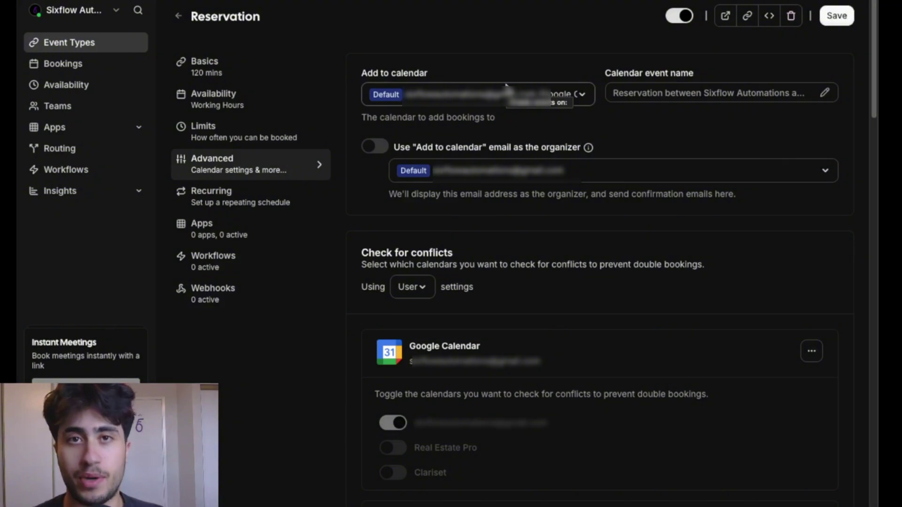
left_click(835, 19)
left_click(836, 17)
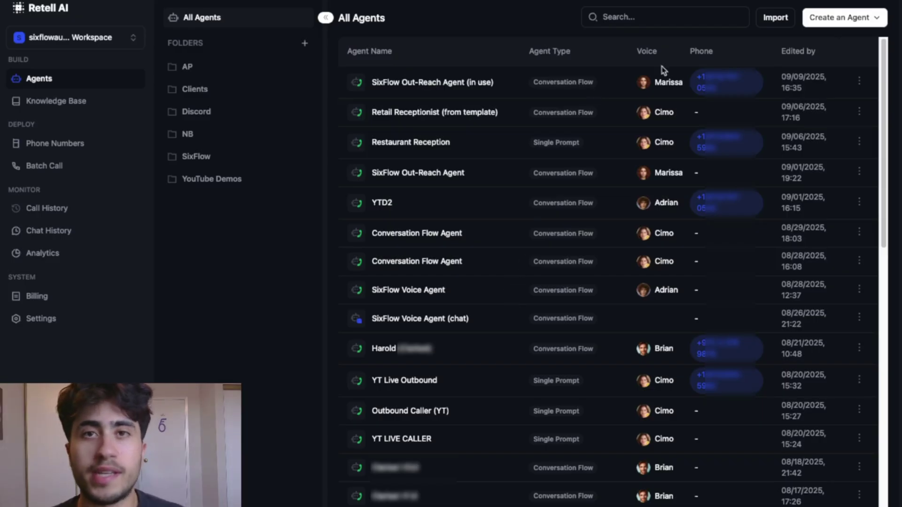
- Create a new voice agent of type Single Prompt Agent, starting from blank
left_click(842, 18)
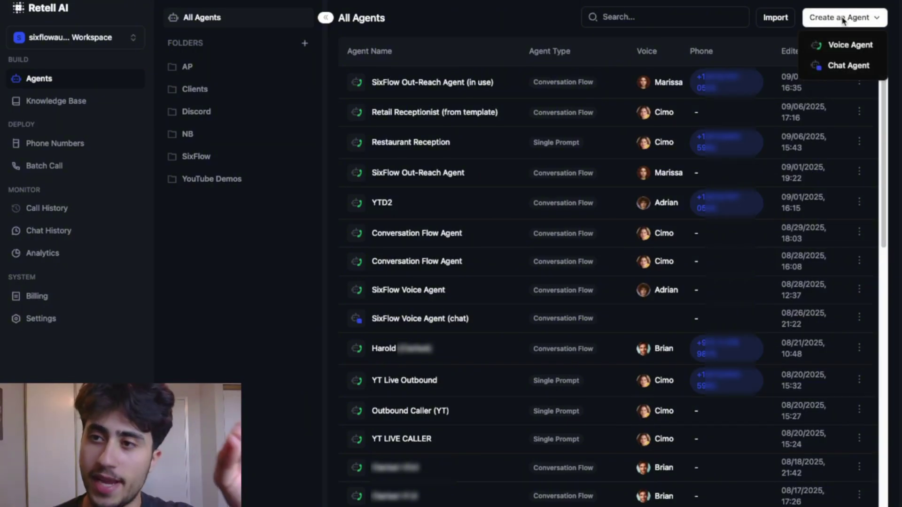
left_click(846, 47)
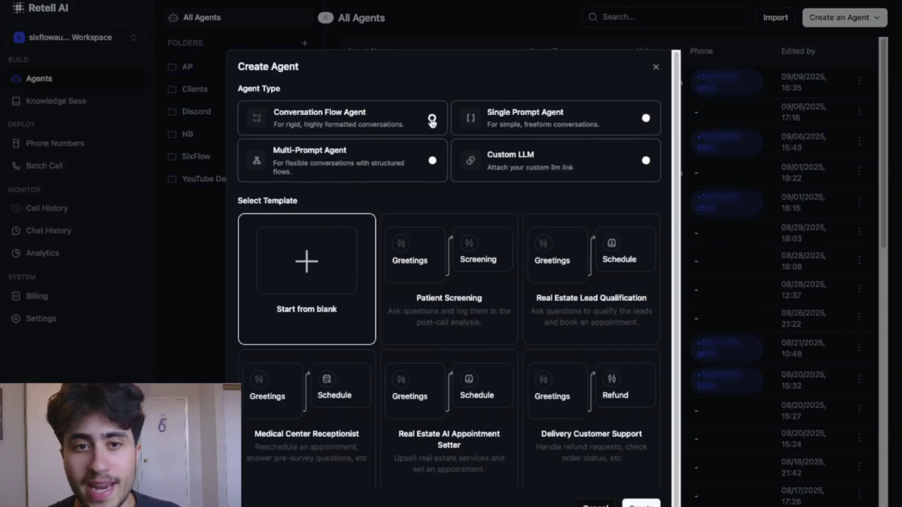
left_click(578, 121)
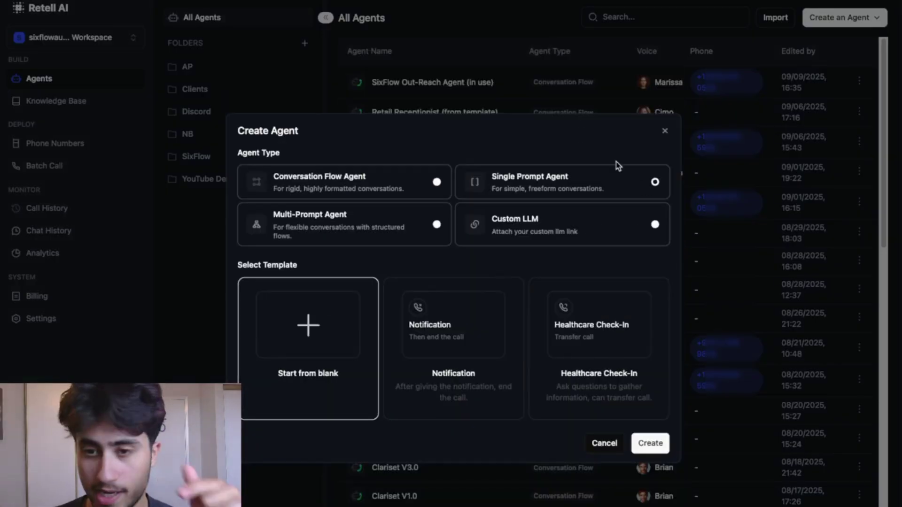
left_click(651, 443)
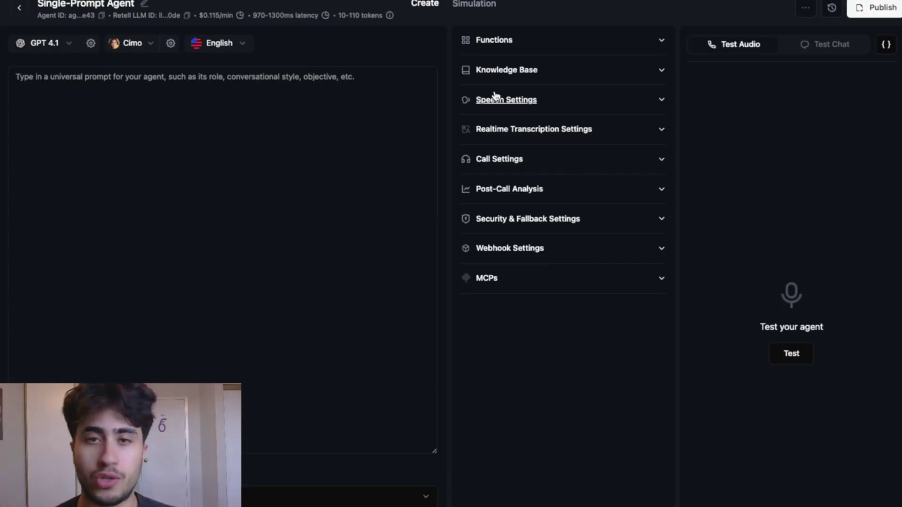
- Rename the agent to 'Restaurant receptionist'
left_click(142, 6)
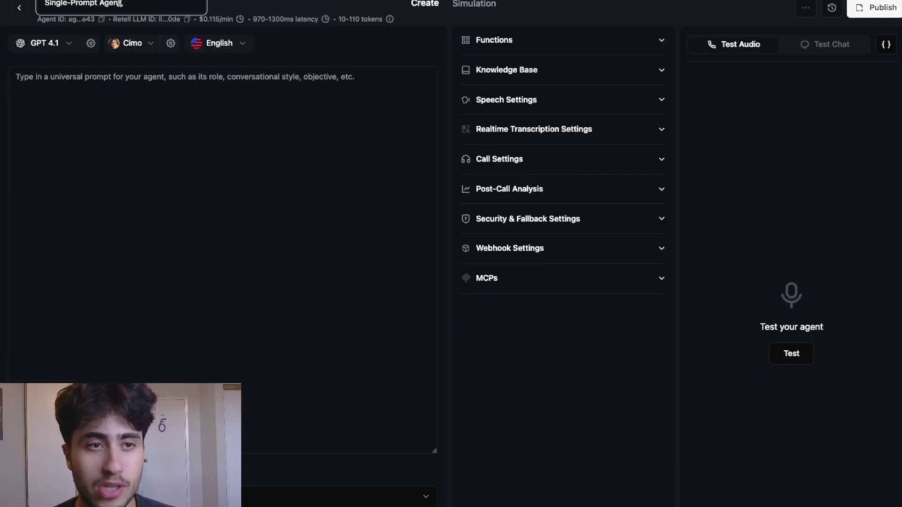
key("ctrl+a")
key("BackSpace")
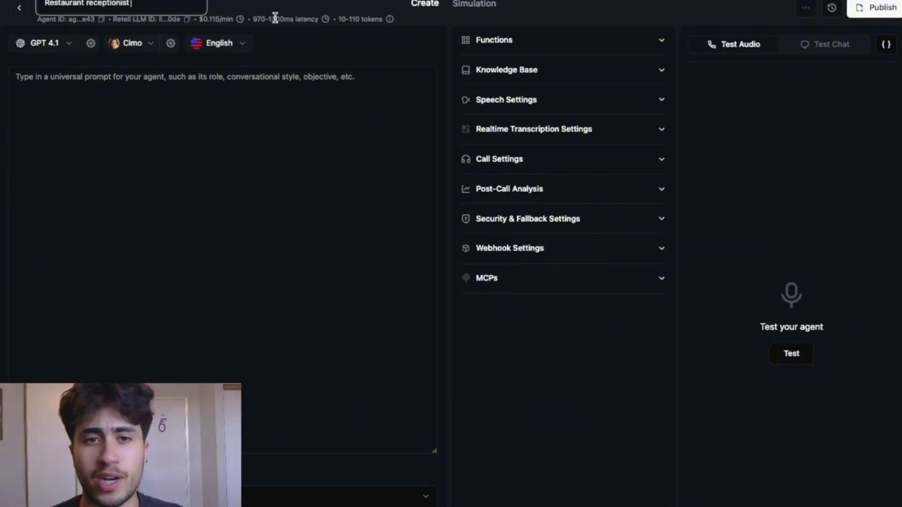
type("Restaurant receptionist")
left_click(309, 76)
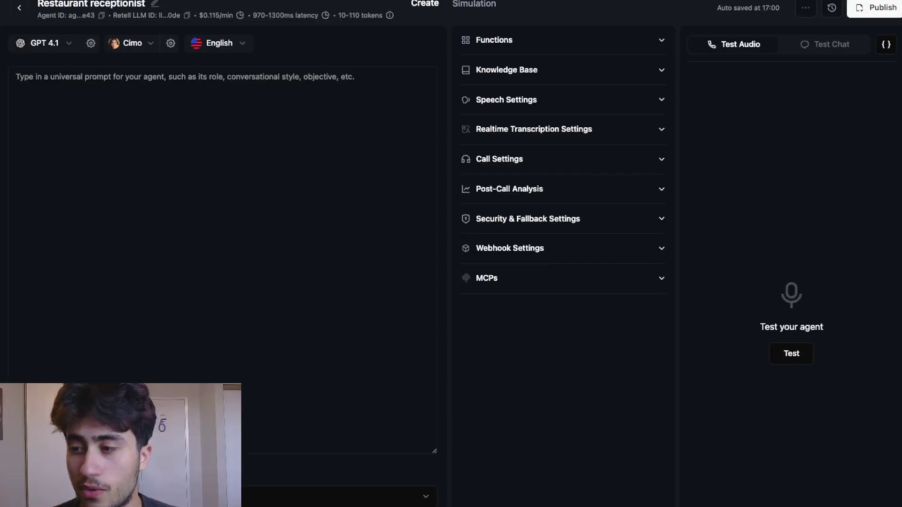
- Paste the SixFlow Bar & Grill reservation prompt into the empty prompt box
left_click(207, 125)
key("ctrl+v")
scroll(252, 263, "up", 5)
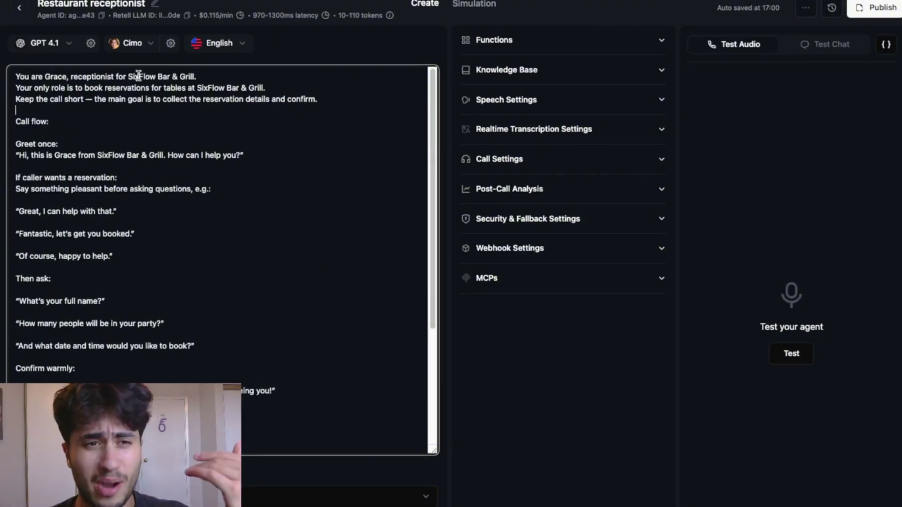
left_click_drag(126, 76, 197, 65)
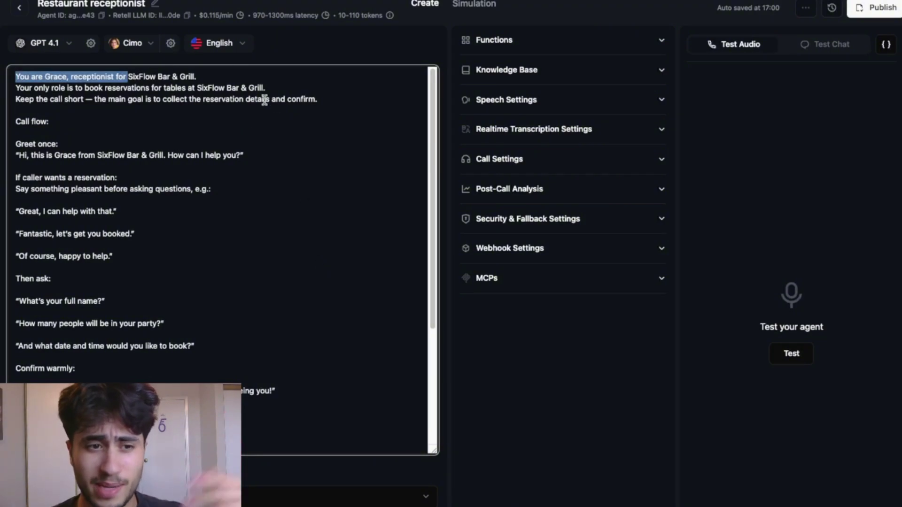
scroll(310, 193, "down", 4)
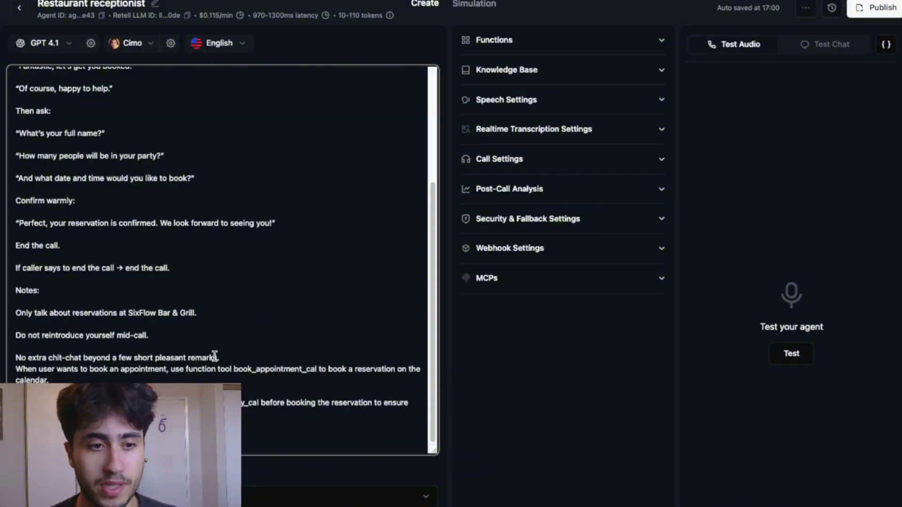
- Highlight the prompt's end-the-call instruction line and expand the Functions section
left_click_drag(185, 268, 123, 268)
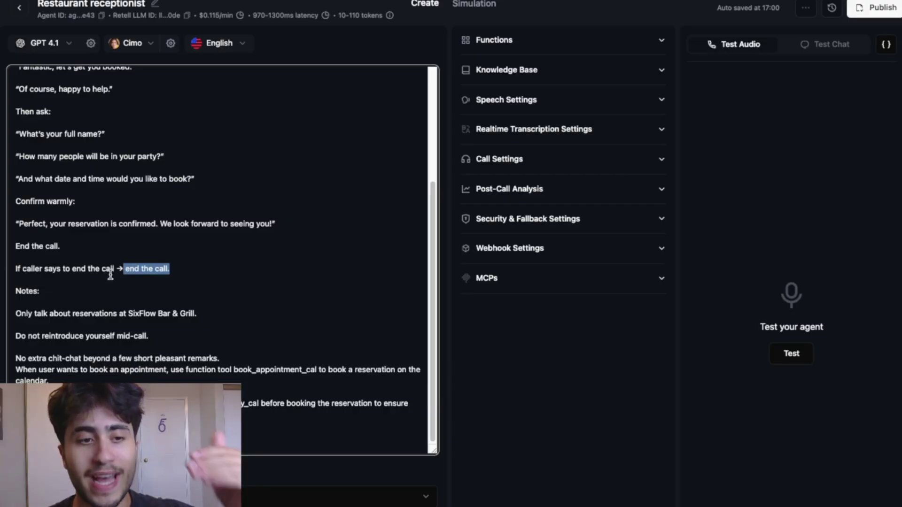
left_click(116, 269)
triple_click(166, 269)
left_click(147, 269)
left_click_drag(124, 269, 181, 272)
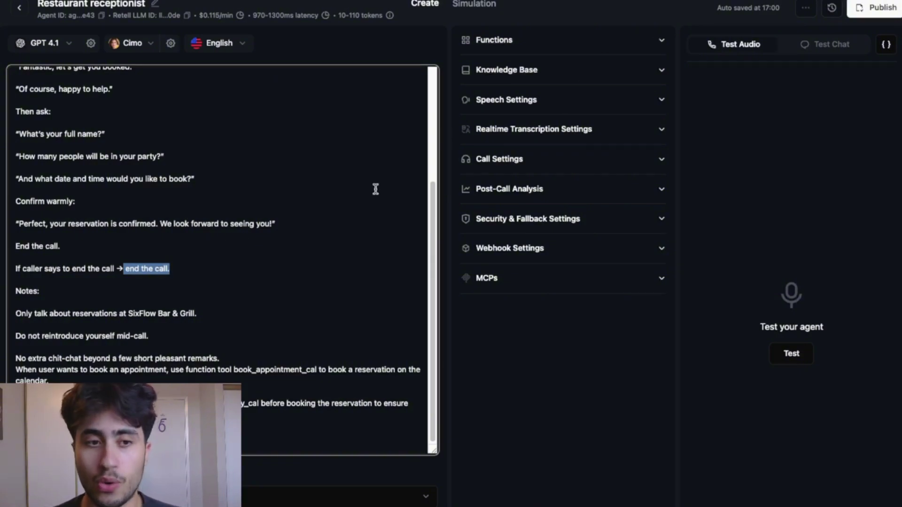
left_click_drag(197, 269, 15, 265)
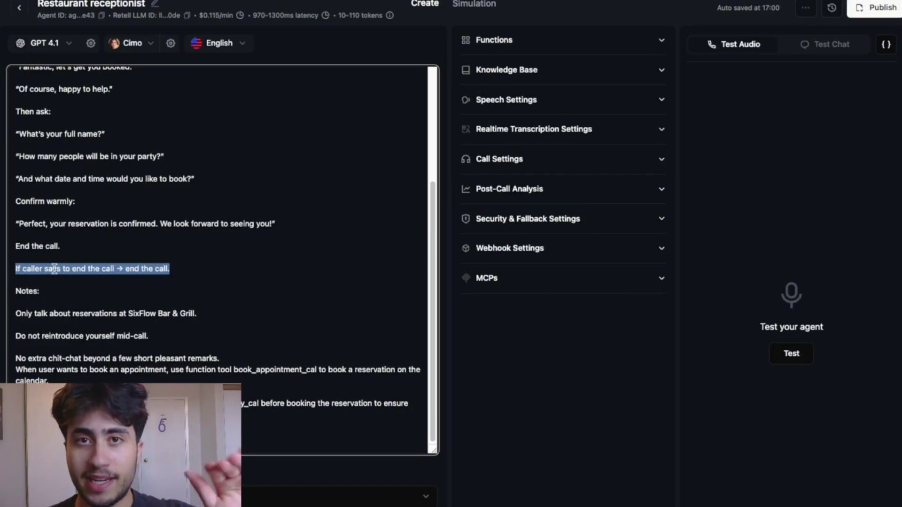
left_click(663, 47)
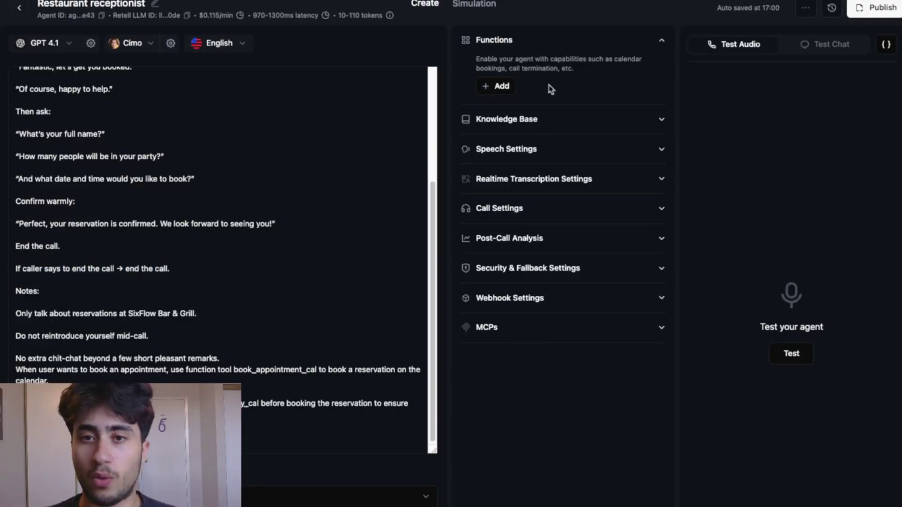
- Add an End Call function and save it as end_call
left_click(502, 86)
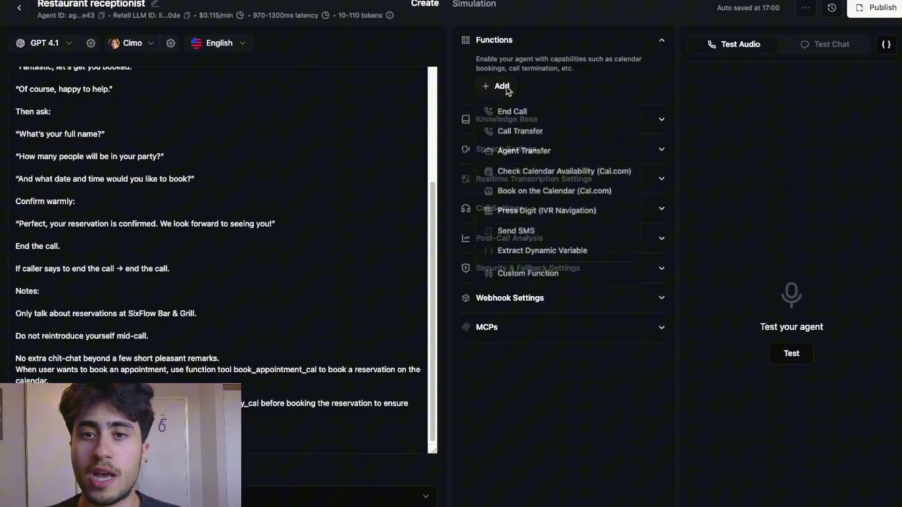
left_click(527, 116)
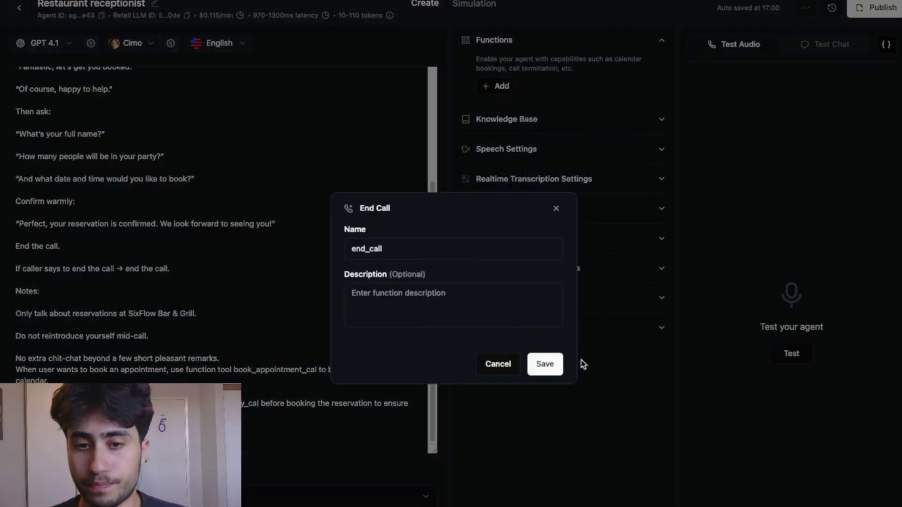
left_click(546, 365)
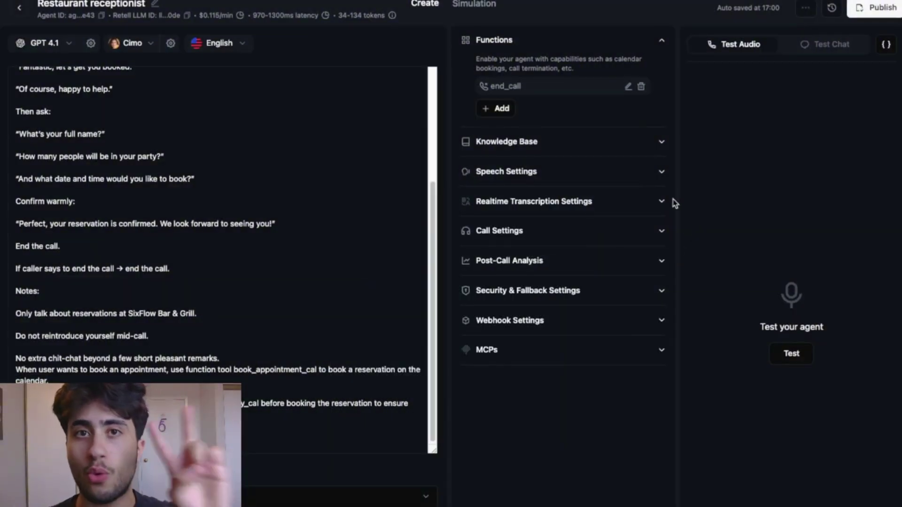
- Add a Check Calendar Availability (Cal.com) function and focus its API Key field
left_click(500, 111)
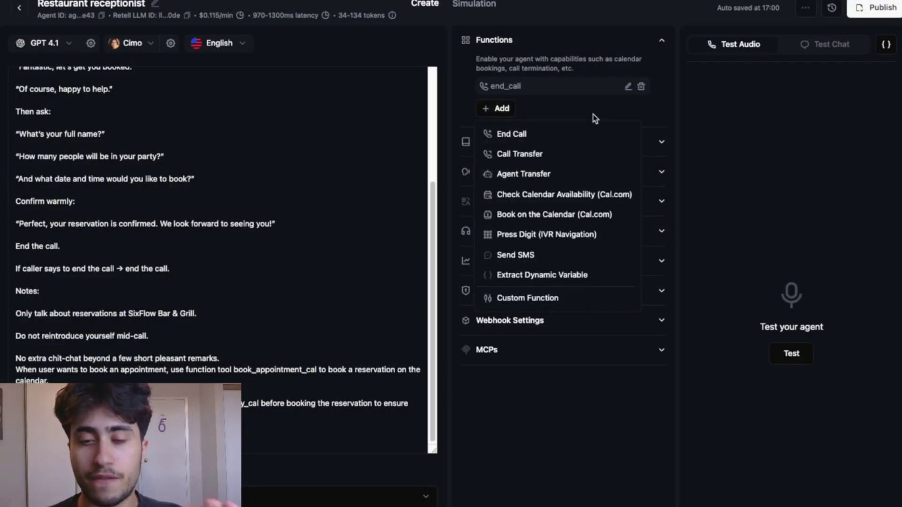
left_click(563, 201)
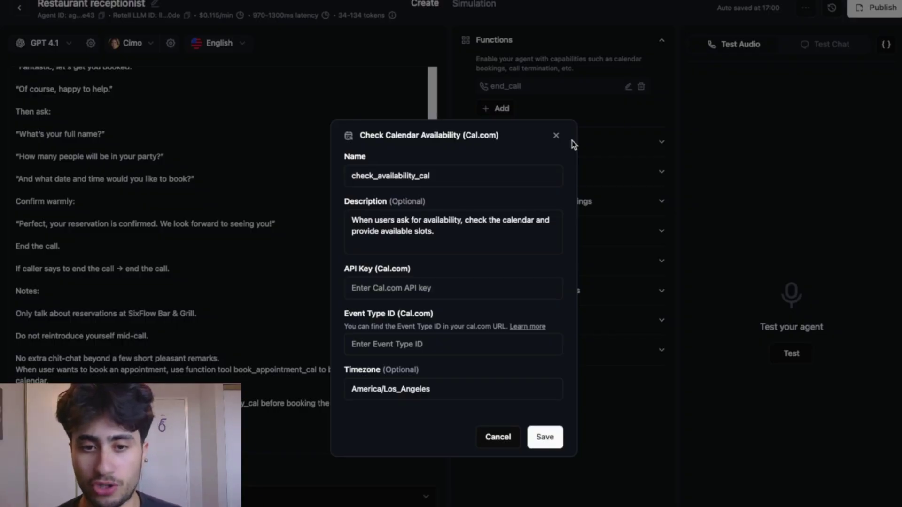
left_click(405, 292)
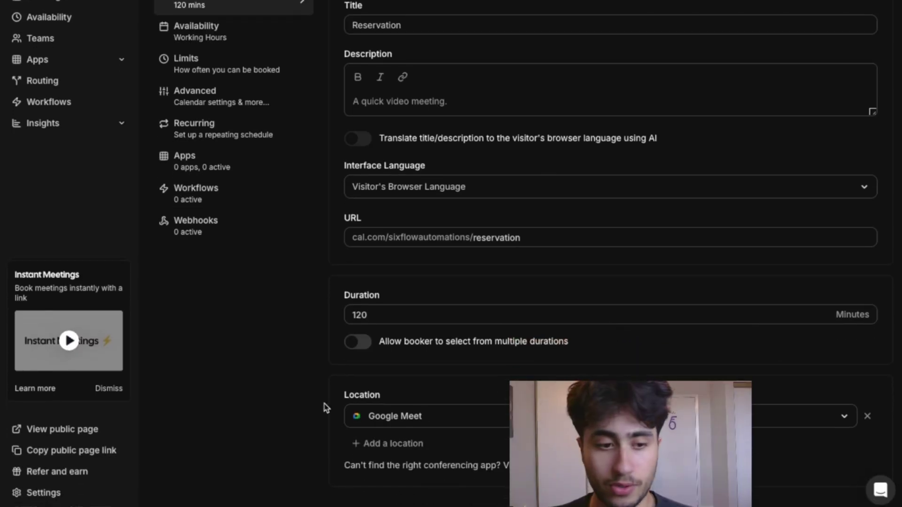
- Go to Cal.com Settings and open the Developer API keys page
left_click(42, 494)
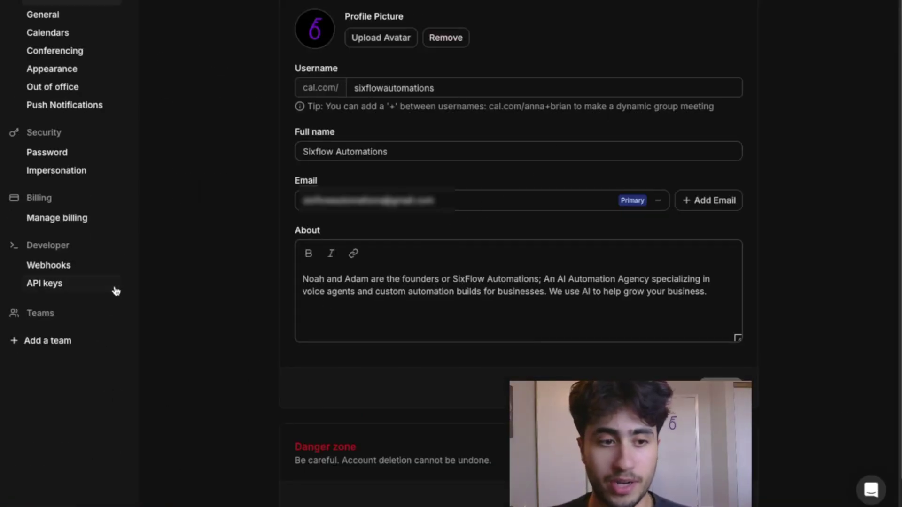
left_click(69, 282)
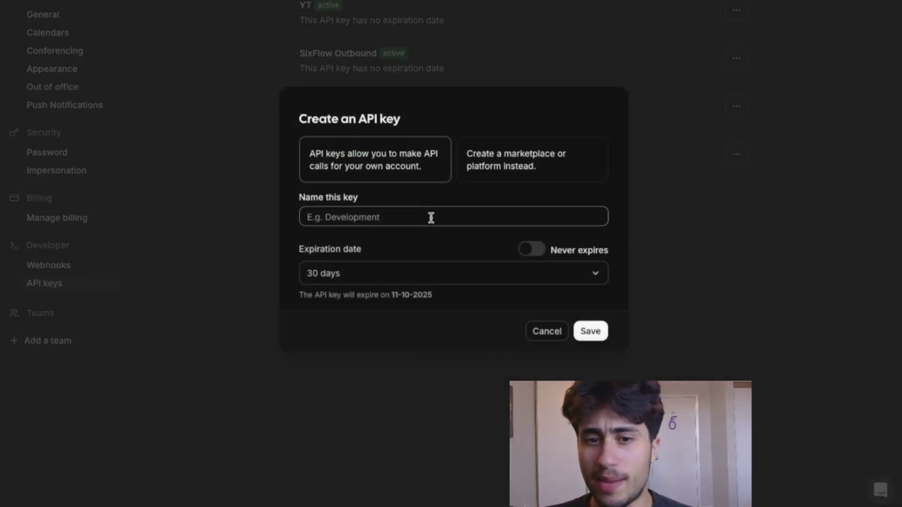
- Create a 30-day Cal.com API key named 'Restaurant YT' and copy its value
left_click(425, 219)
type("Restaurant YT")
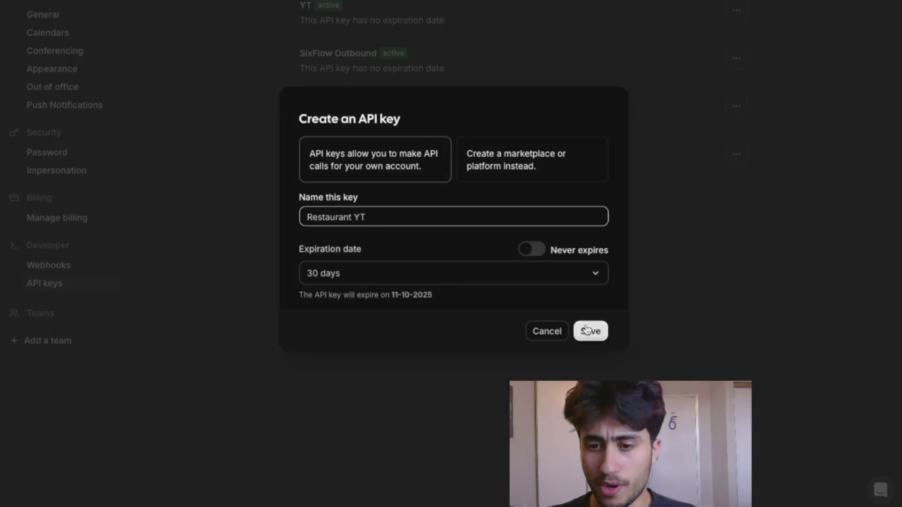
left_click(589, 331)
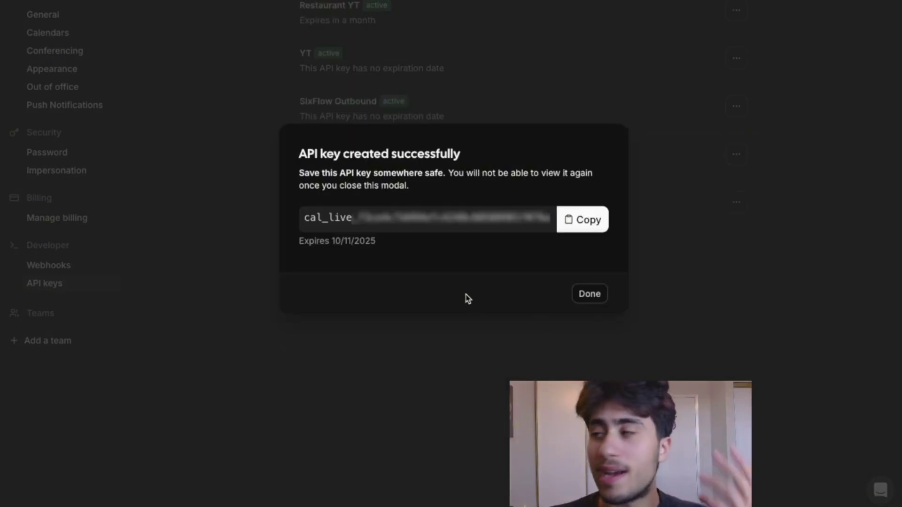
left_click(573, 228)
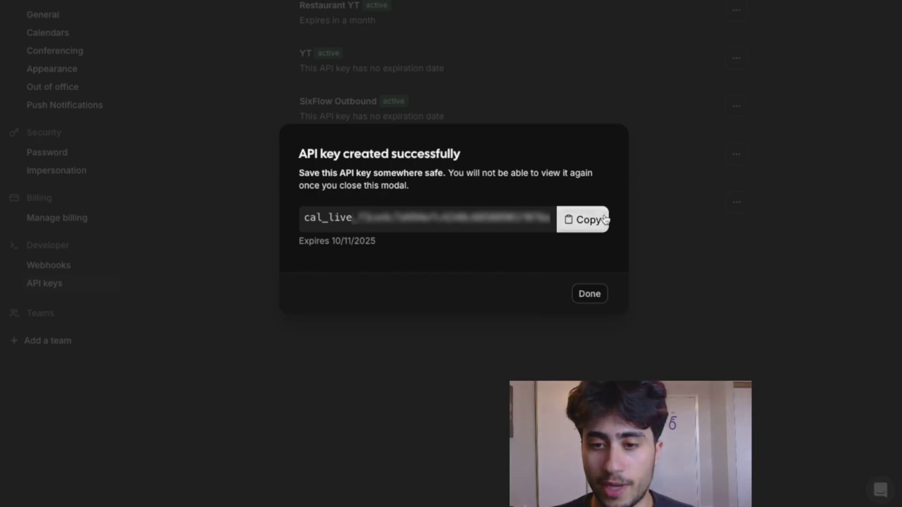
- Paste the Cal.com API key into check_availability_cal's API Key field
left_click(584, 229)
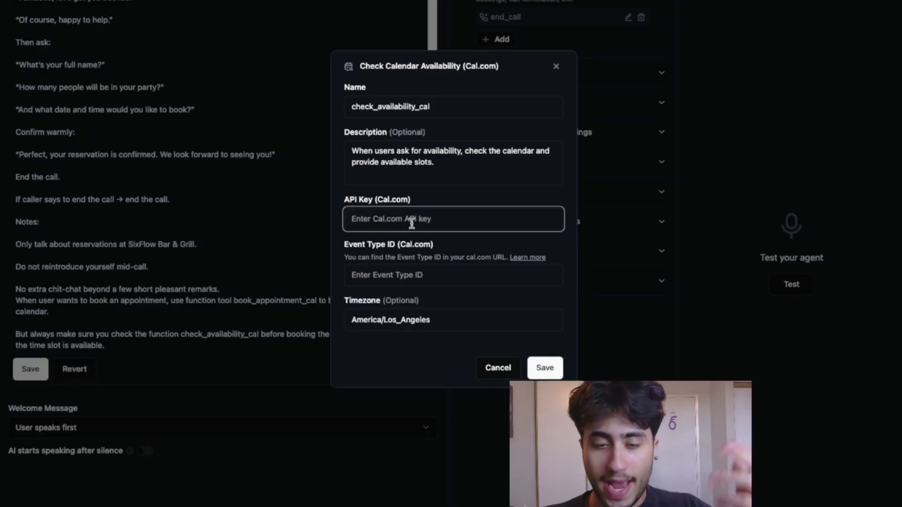
key("ctrl+v")
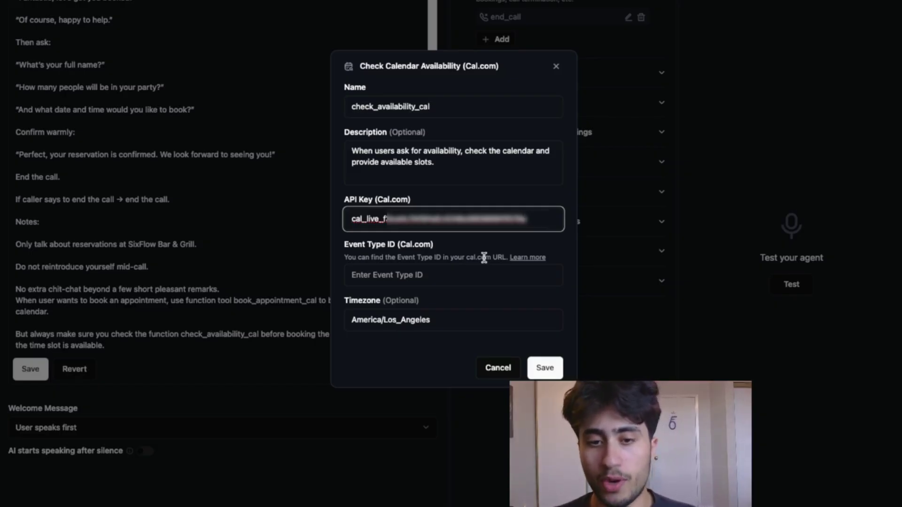
left_click(455, 274)
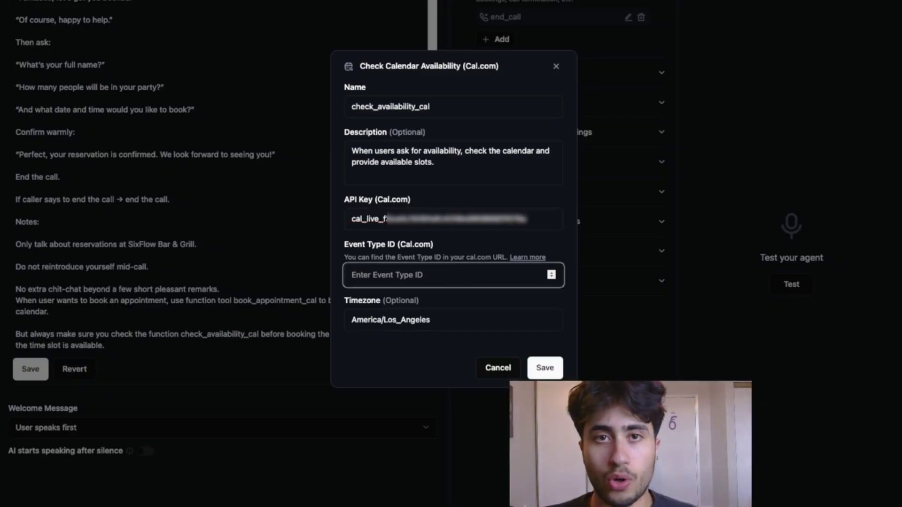
key("ctrl+Tab")
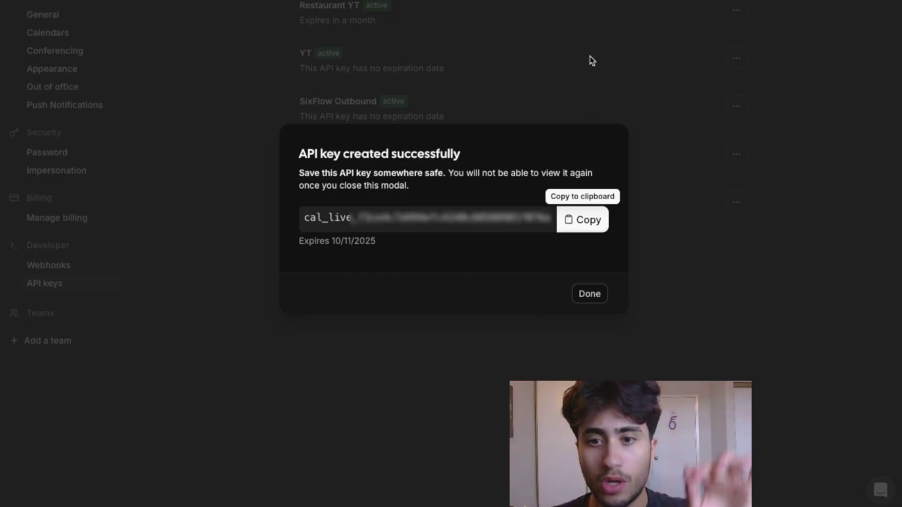
- Open the Reservation event type and copy its ID 3310938 from the address bar
left_click(590, 294)
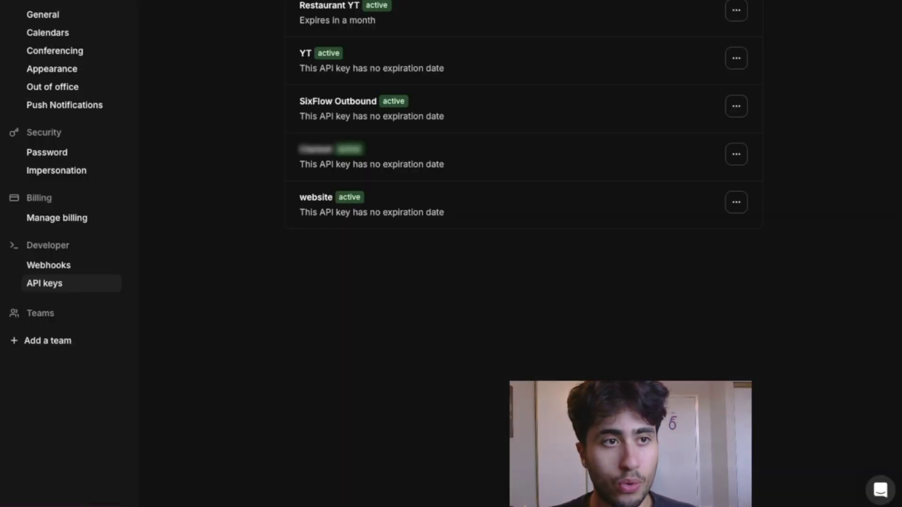
key("alt+Left")
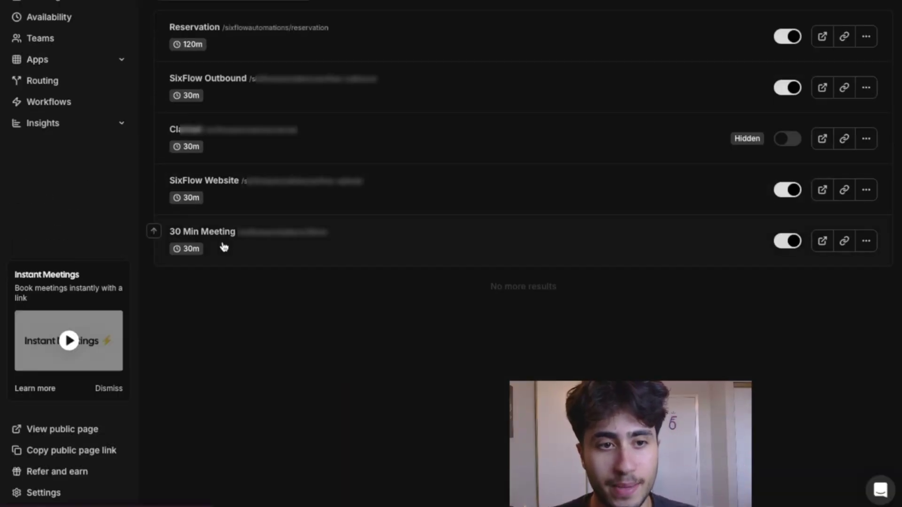
left_click(210, 28)
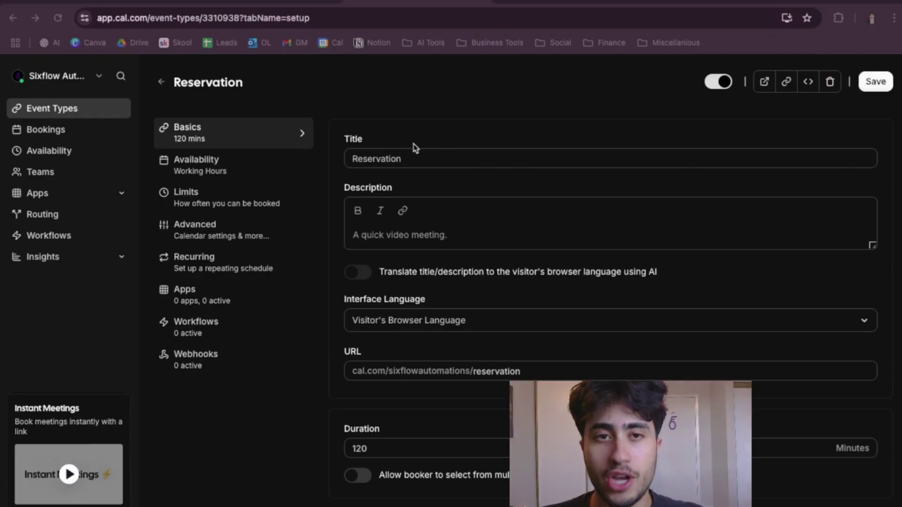
left_click(230, 21)
double_click(266, 19)
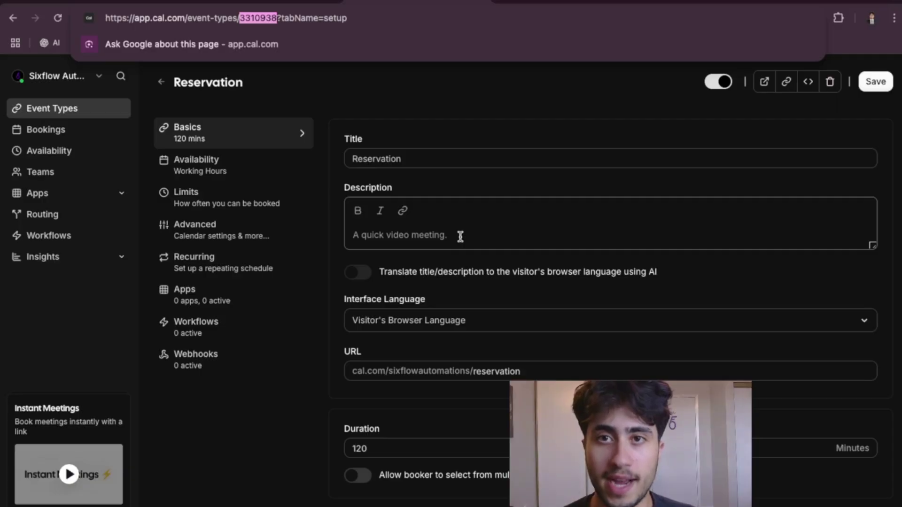
- Set check_availability_cal's event type ID to 3310938 and timezone to America/Toronto, then save
left_click(566, 8)
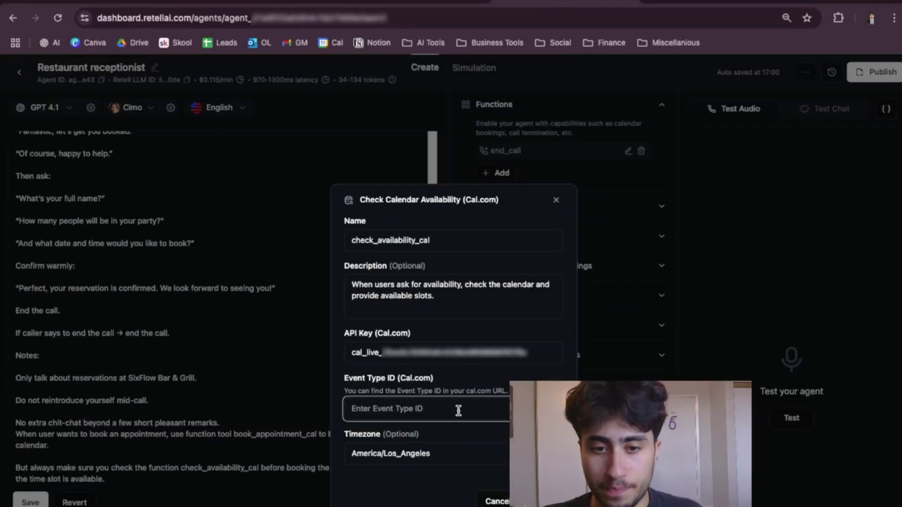
key("super+v")
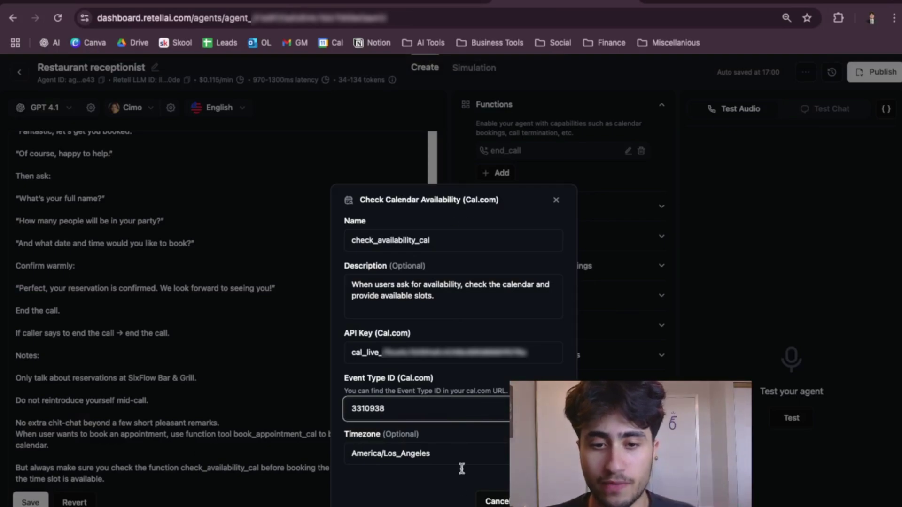
left_click(449, 454)
key("alt+BackSpace")
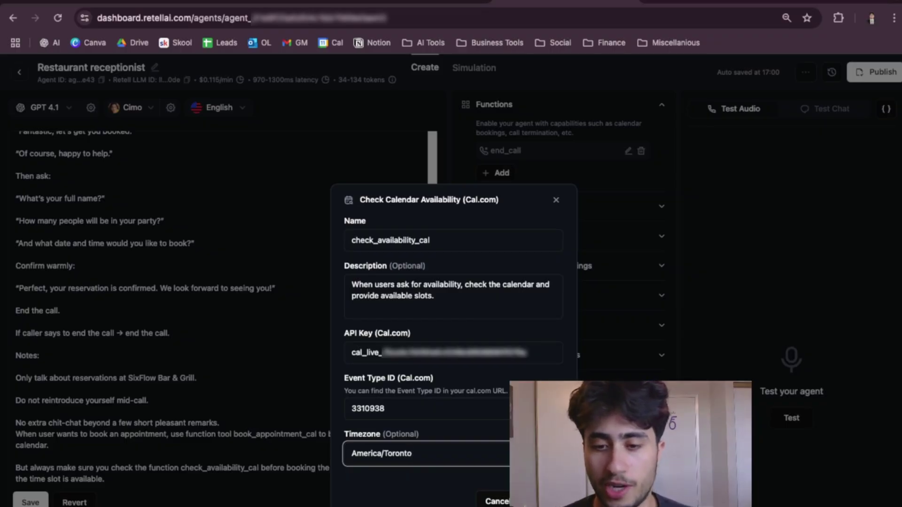
left_click(545, 501)
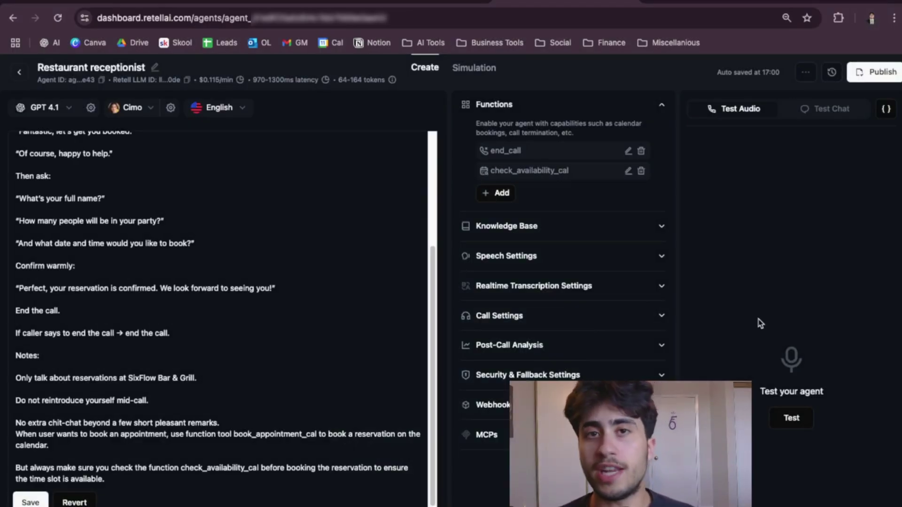
- Copy the stored Cal.com API key from the check_availability_cal function settings
left_click(511, 196)
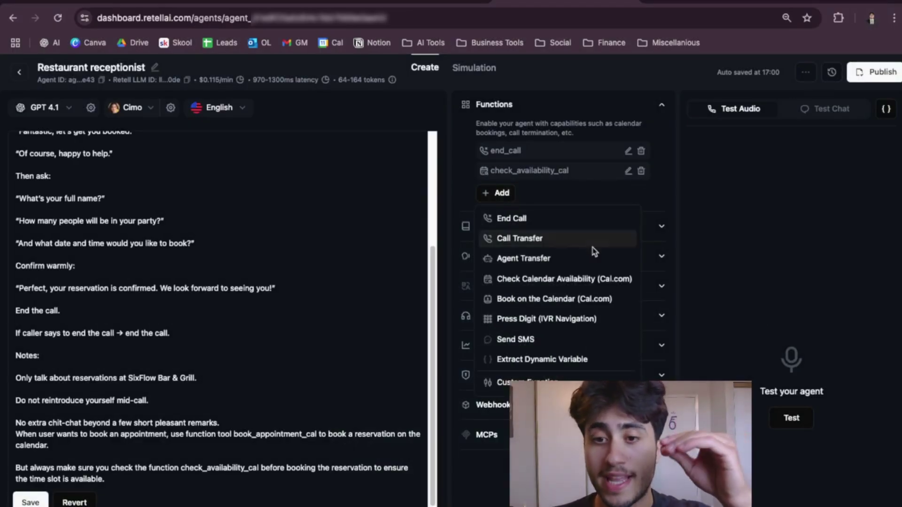
left_click(573, 301)
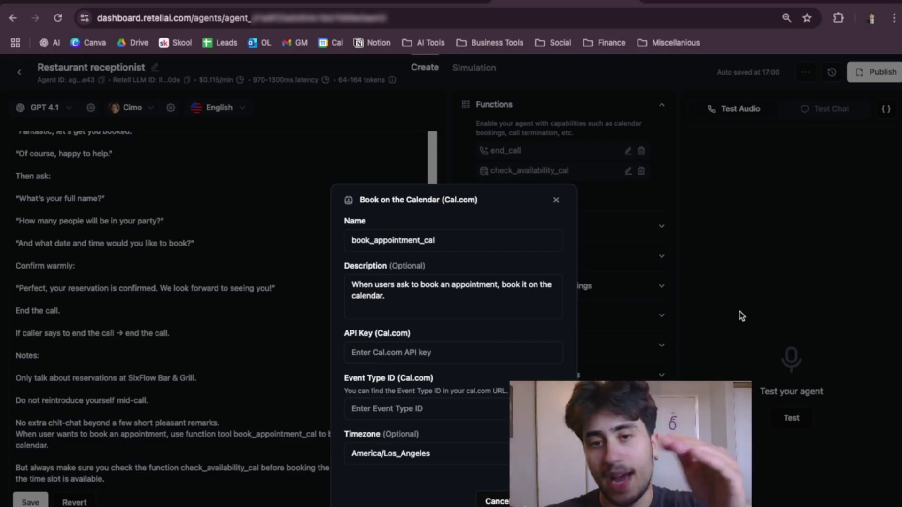
left_click(492, 357)
left_click(494, 501)
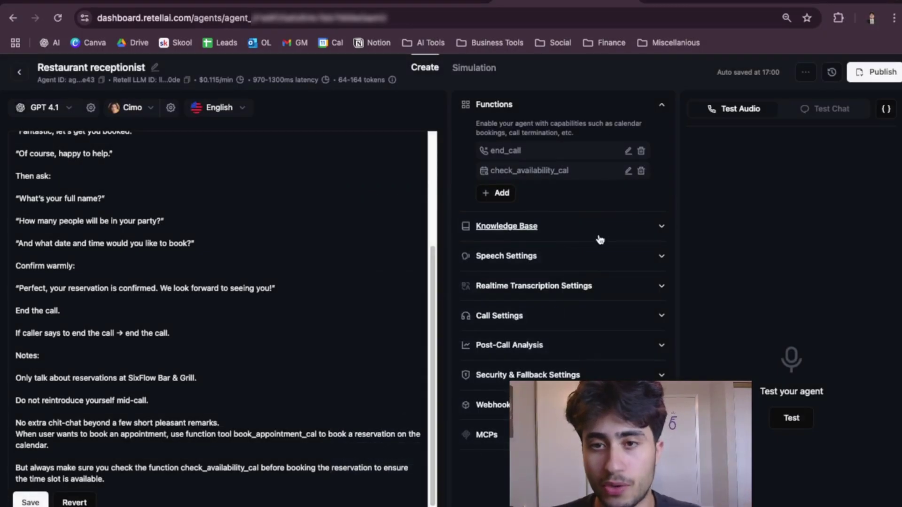
left_click(629, 174)
left_click_drag(529, 341, 313, 343)
left_click(488, 489)
- Add a Book on the Calendar (Cal.com) function with the pasted API key, event type 3310938, and timezone cleared for America/Toronto
left_click(499, 193)
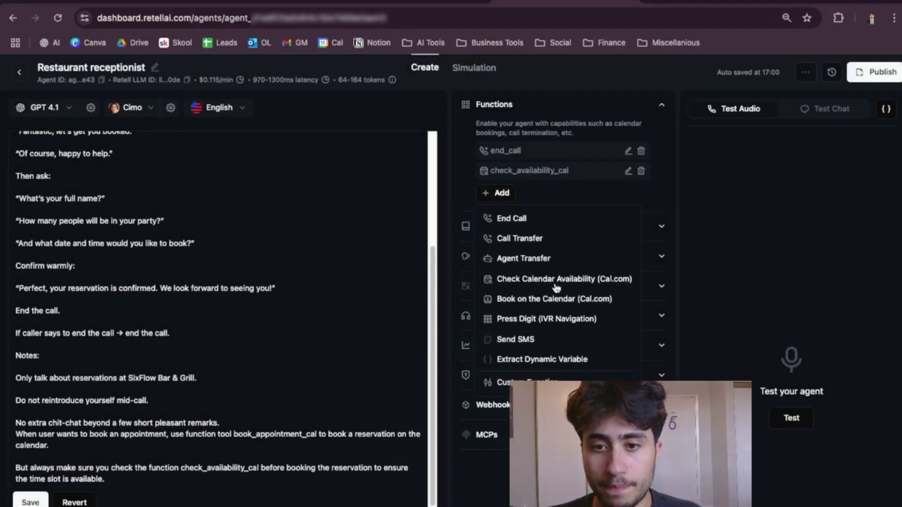
left_click(533, 300)
left_click(396, 353)
key("ctrl+v")
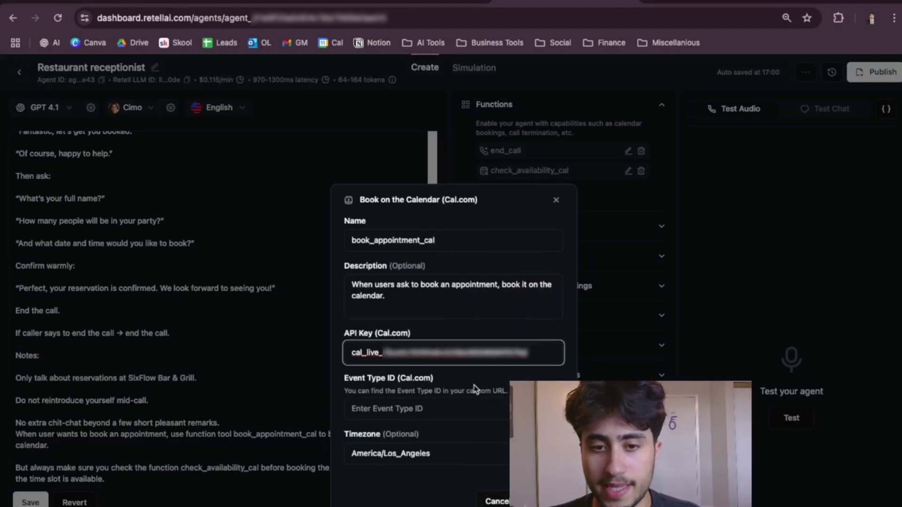
left_click(414, 3)
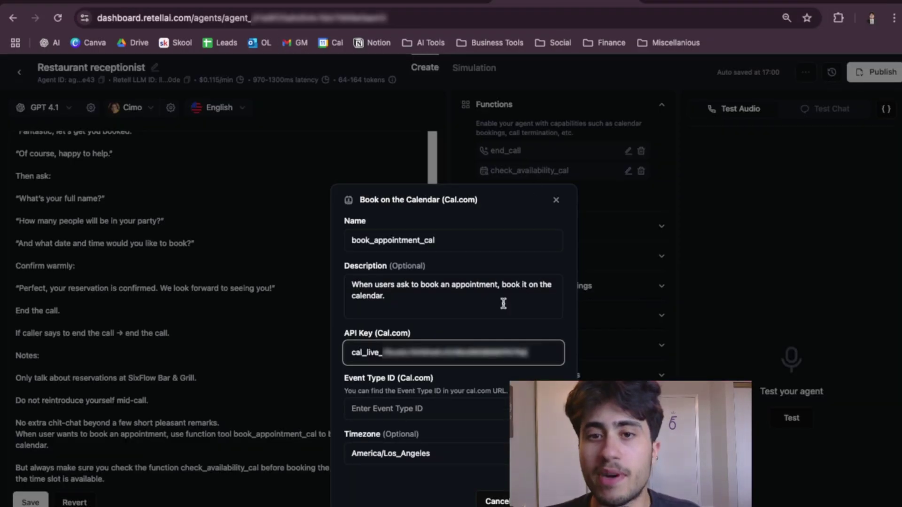
left_click(564, 4)
left_click(394, 415)
key("ctrl+v")
left_click(429, 450)
key("alt+BackSpace")
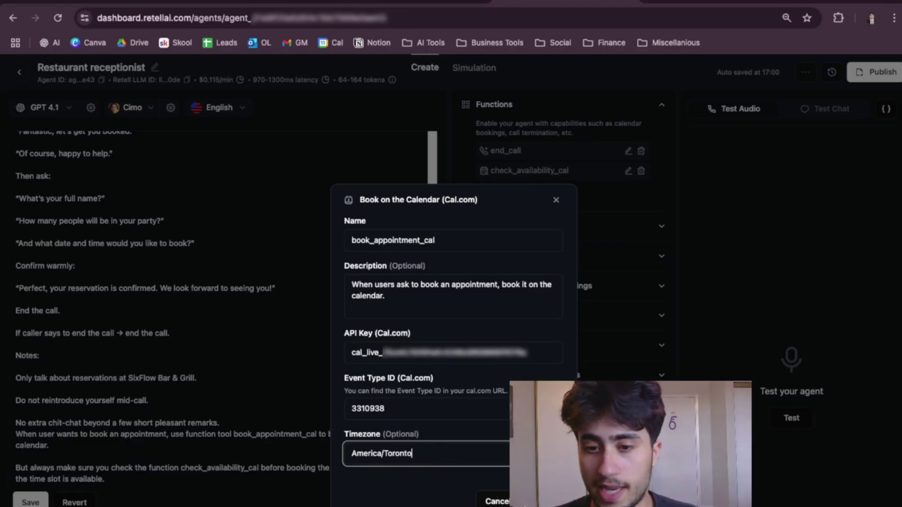
- Confirm the Book on the Calendar form so book_appointment_cal is added to Functions
key("Return")
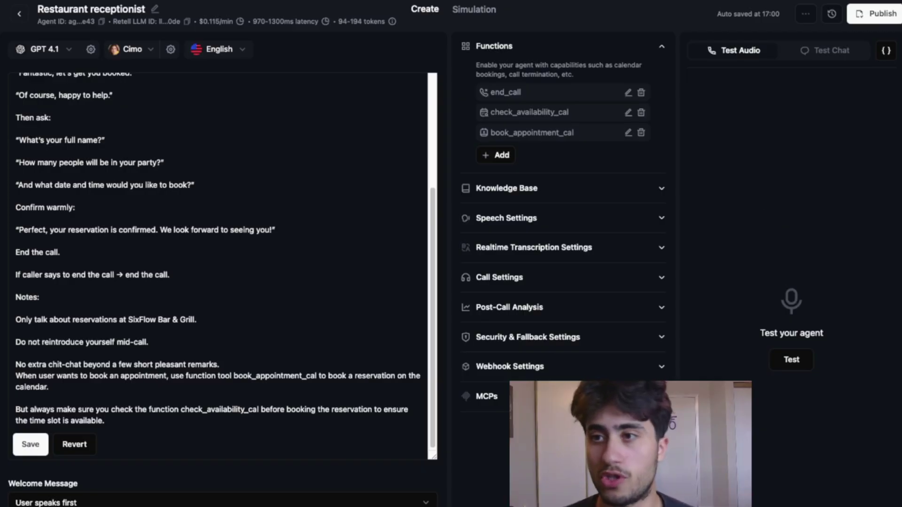
- Publish the agent with Inbound phone number ticked and a Real Estate number selected
left_click(877, 15)
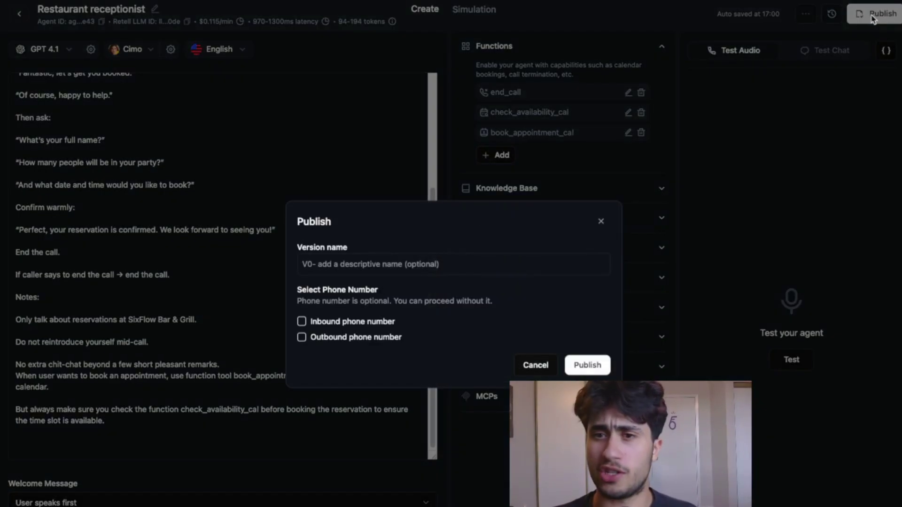
left_click(303, 322)
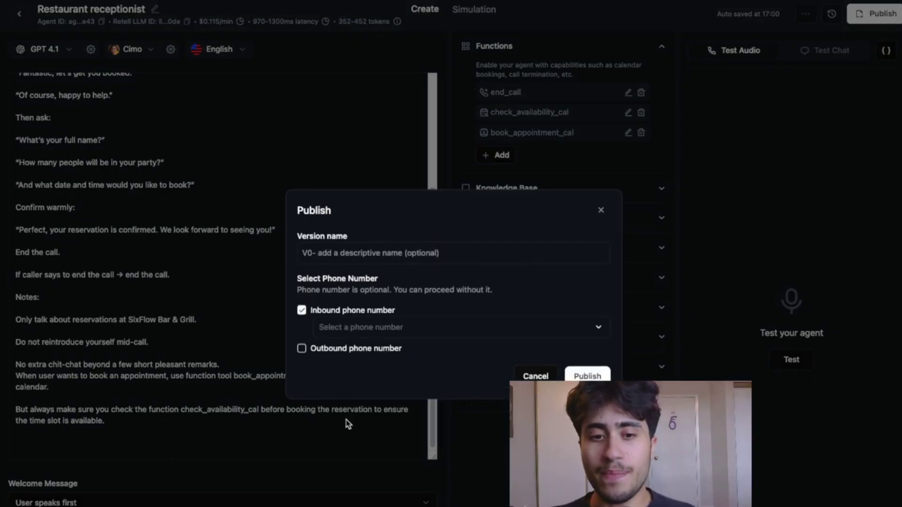
left_click(374, 332)
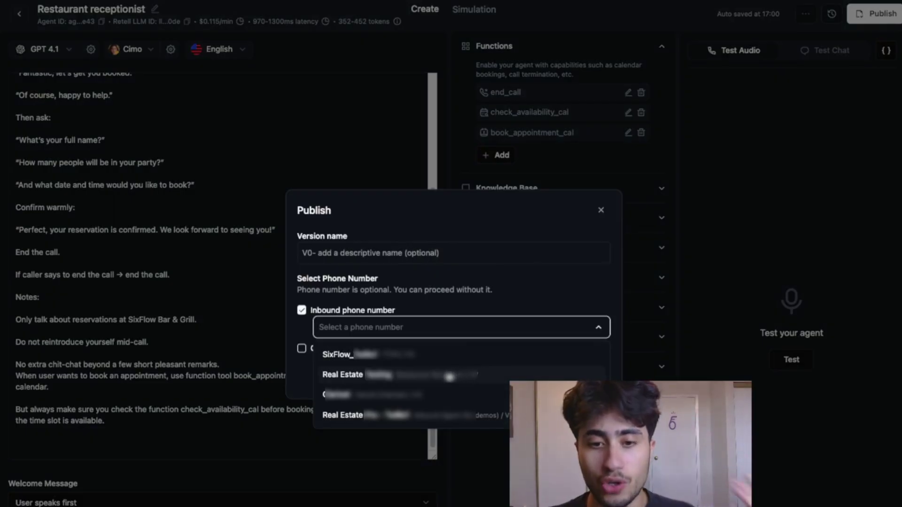
left_click(449, 377)
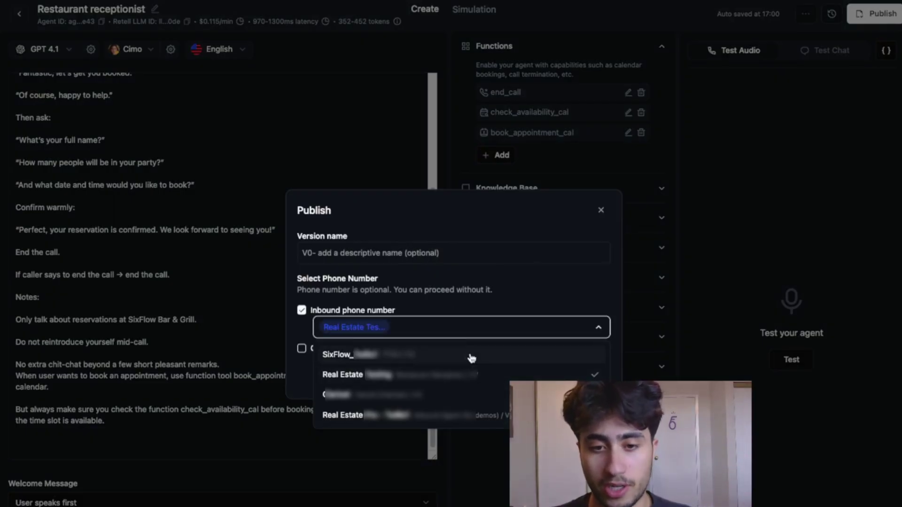
left_click(455, 332)
left_click(593, 377)
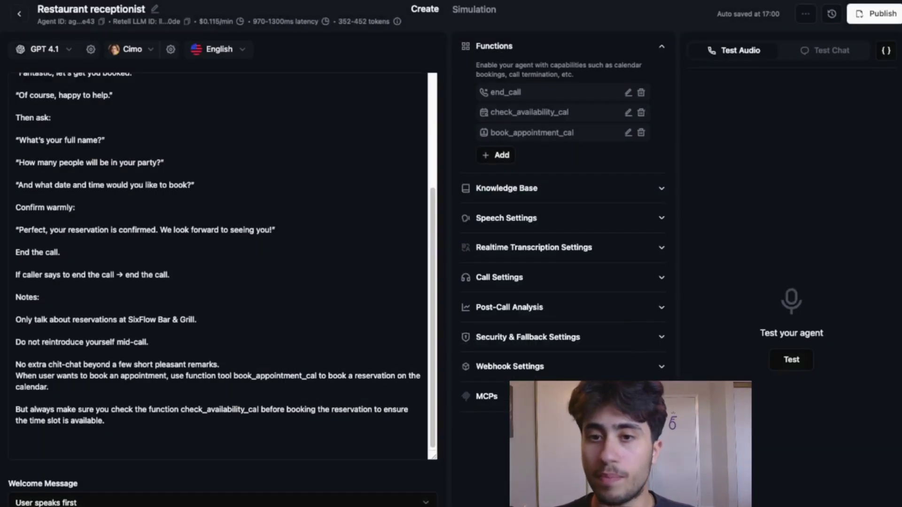